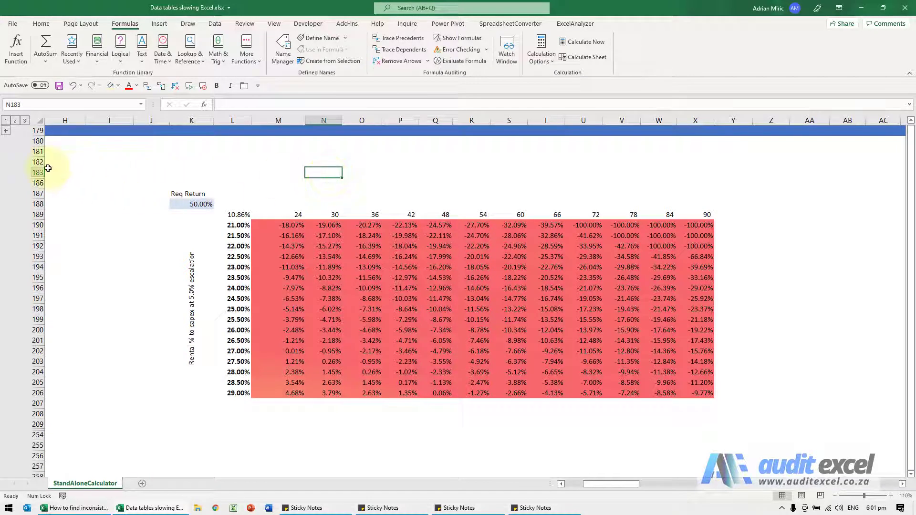
Hide rows 182 and 183.
drag(37, 173, 36, 163)
right_click(35, 164)
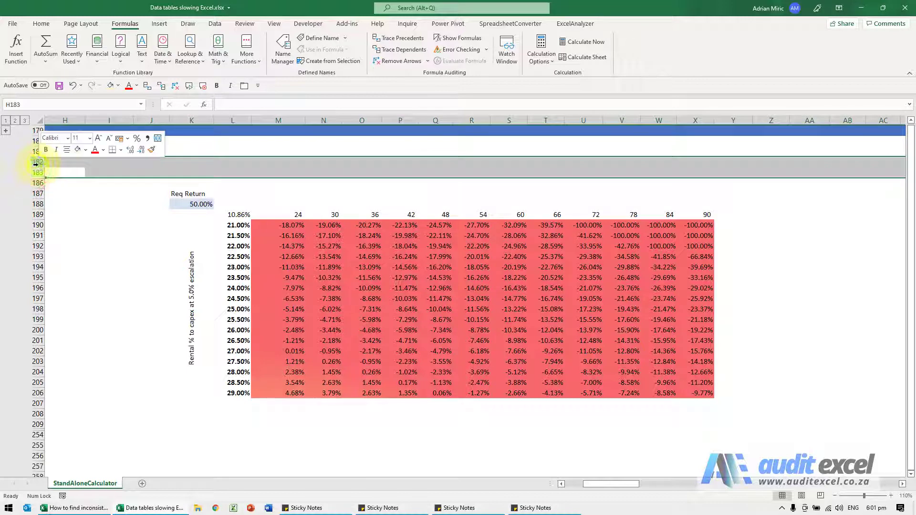
click(71, 306)
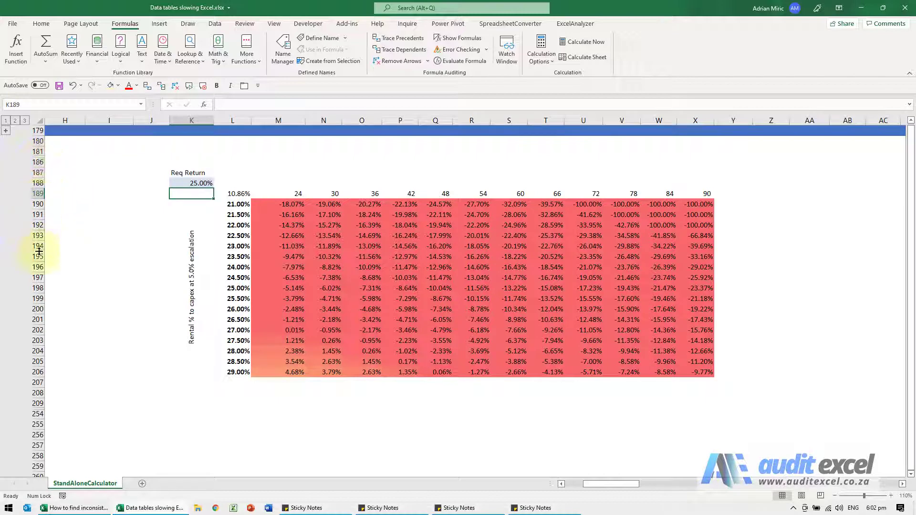
Group row 186 into an outline and collapse the group.
click(38, 162)
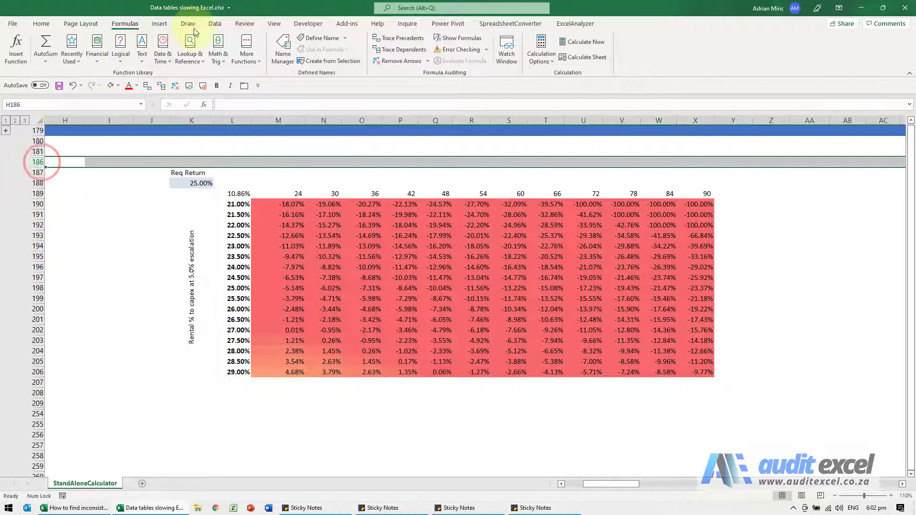
click(215, 24)
click(748, 42)
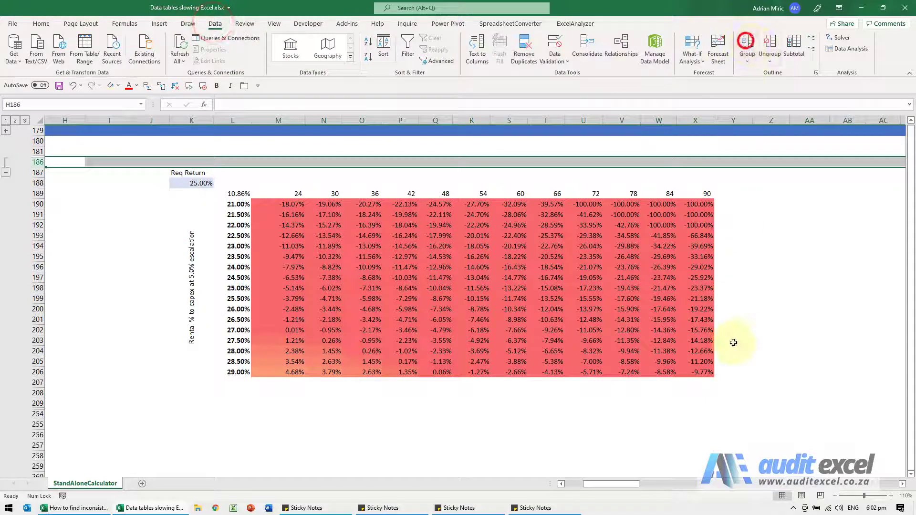
click(7, 172)
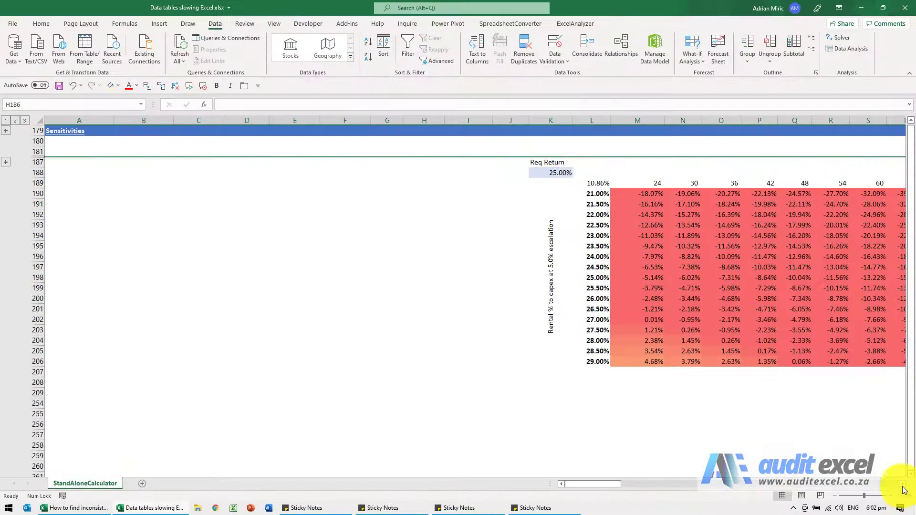
click(902, 485)
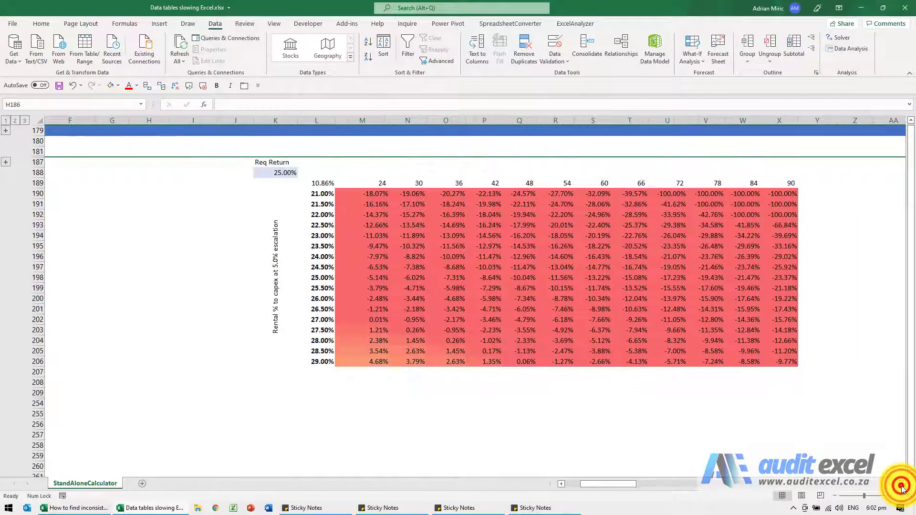
click(903, 485)
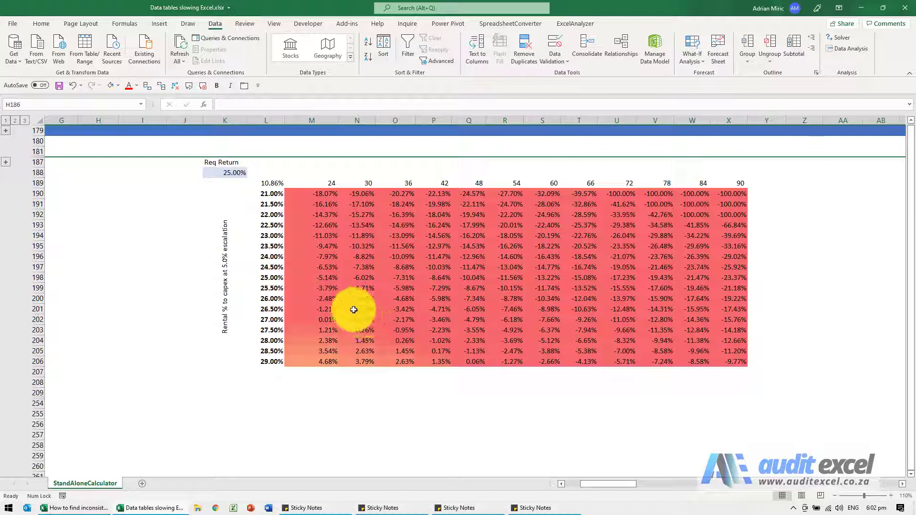
Set Formulas calculation options to Automatic Except for Data Tables.
click(128, 25)
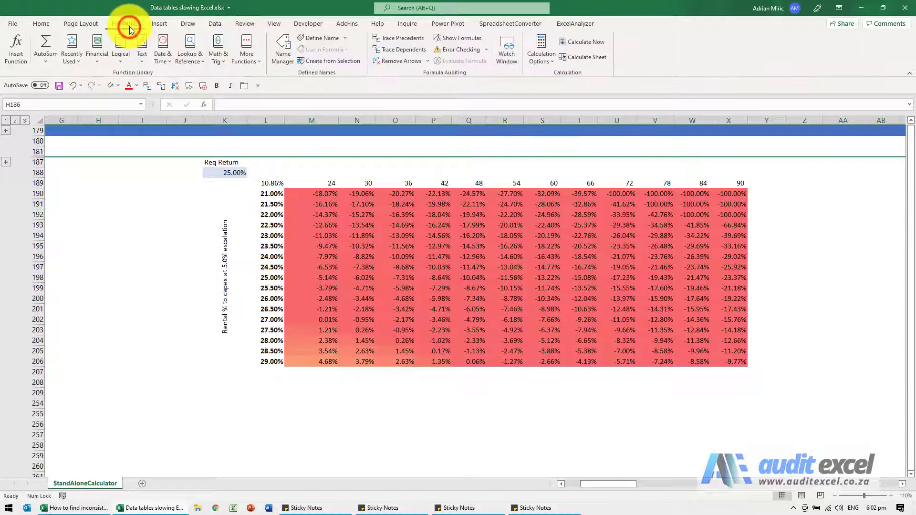
click(539, 61)
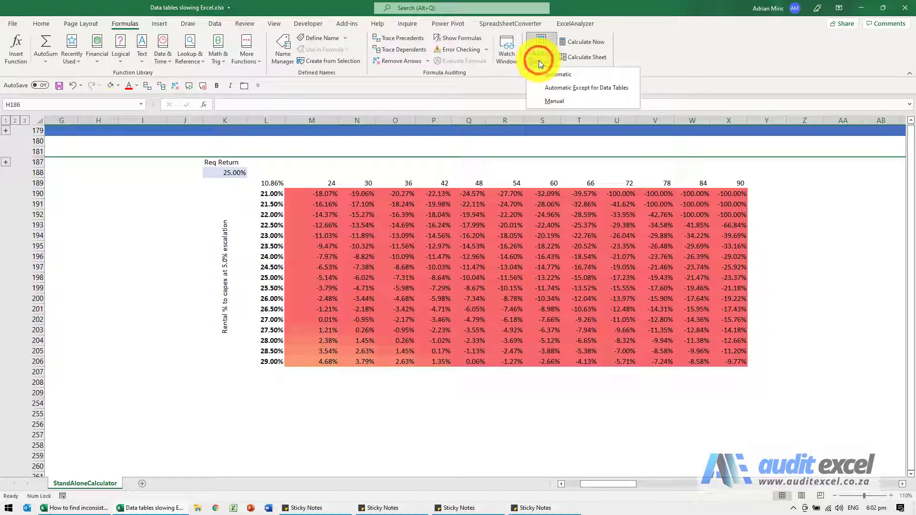
click(563, 88)
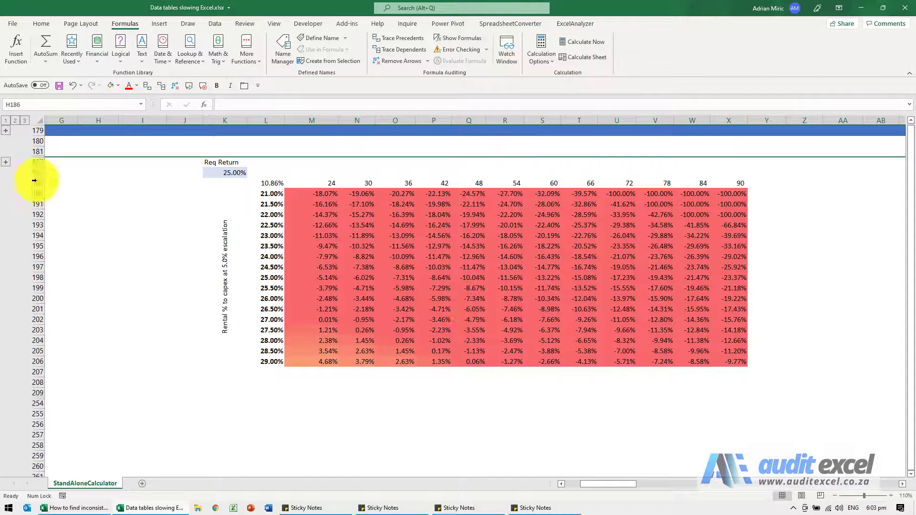
Expand and re-collapse the row 186 group, then select cell K189.
click(6, 162)
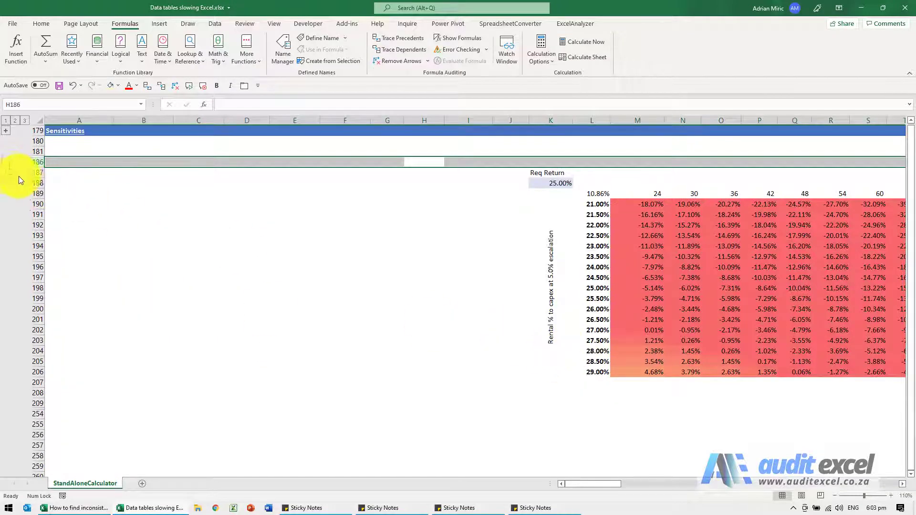
click(10, 174)
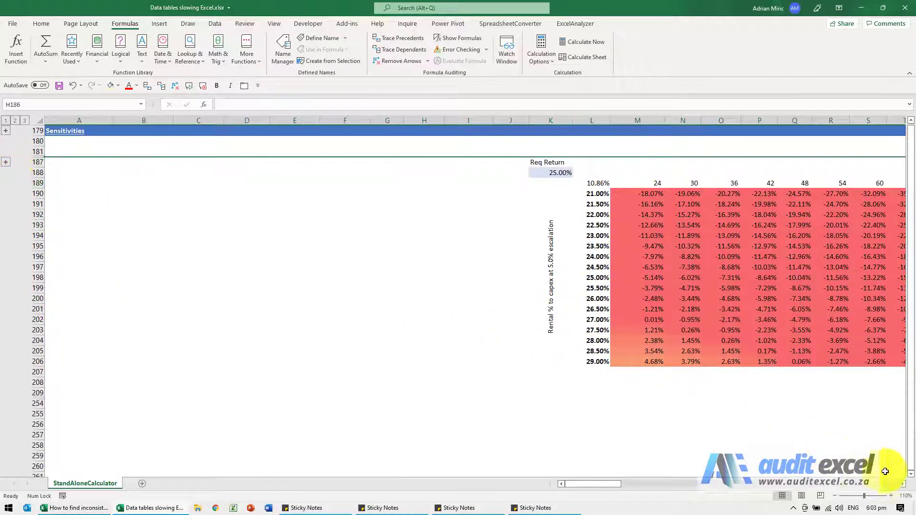
click(288, 167)
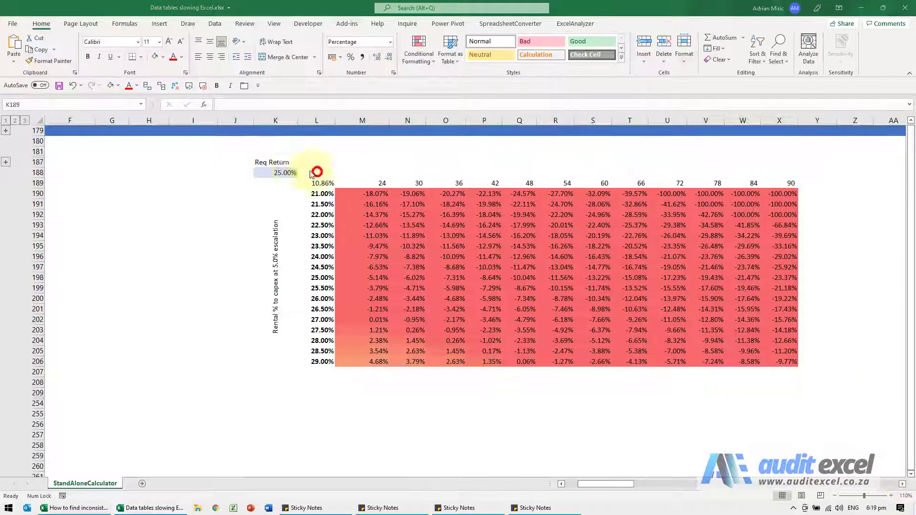
Enter 30 in the Req Return cell K188.
click(286, 172)
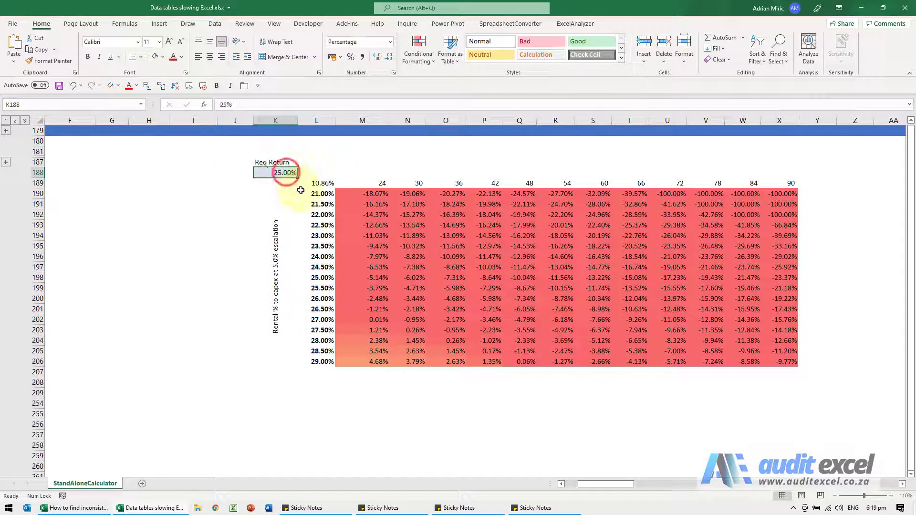
text(30)
key(Return)
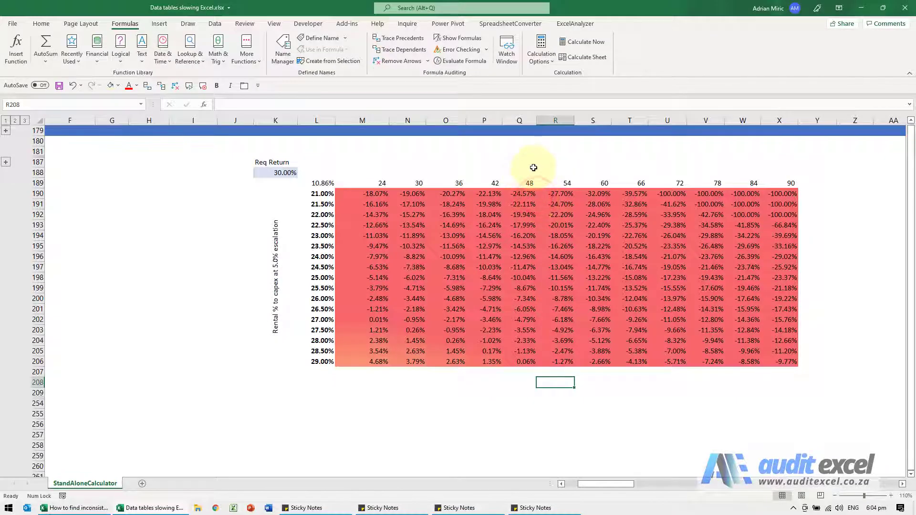
Confirm the calculation mode in Calculation Options, then select an empty cell below the table.
click(540, 60)
click(550, 75)
click(593, 417)
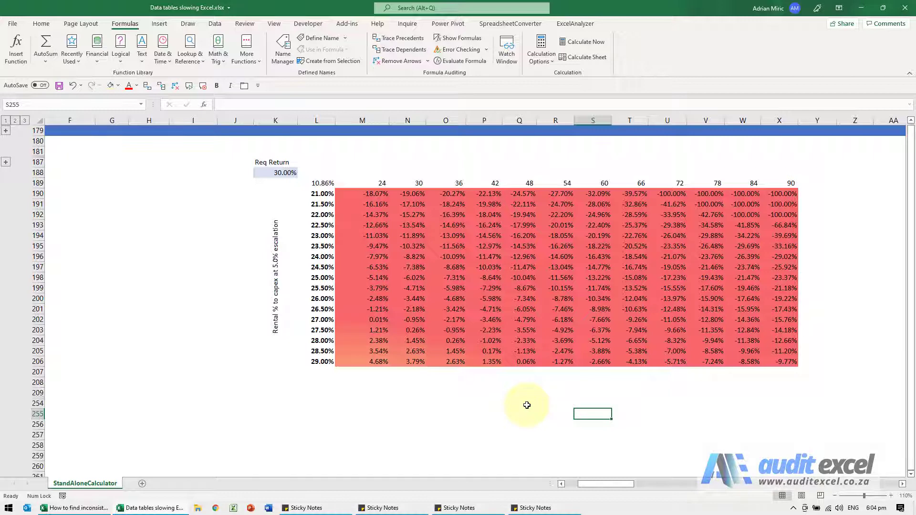
Open the Tables slowing Excel.xlsx workbook with Ctrl+O.
key(ctrl+o)
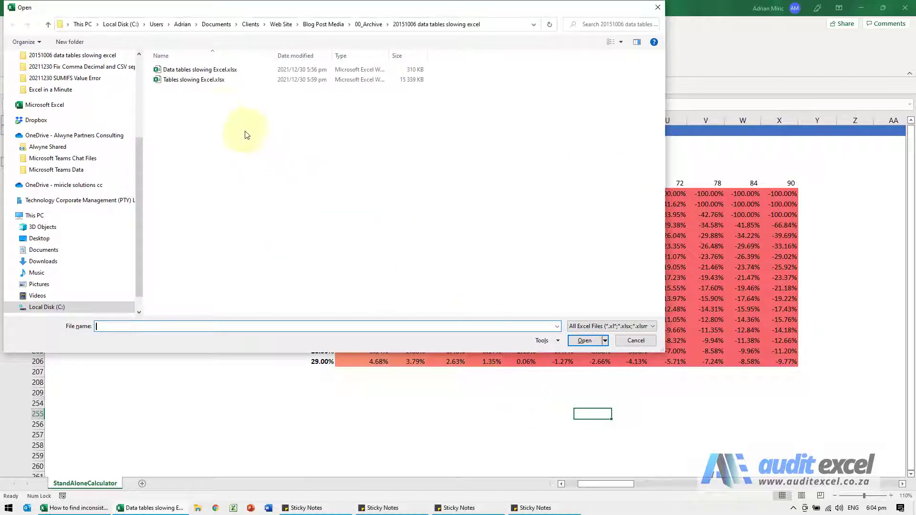
double_click(187, 82)
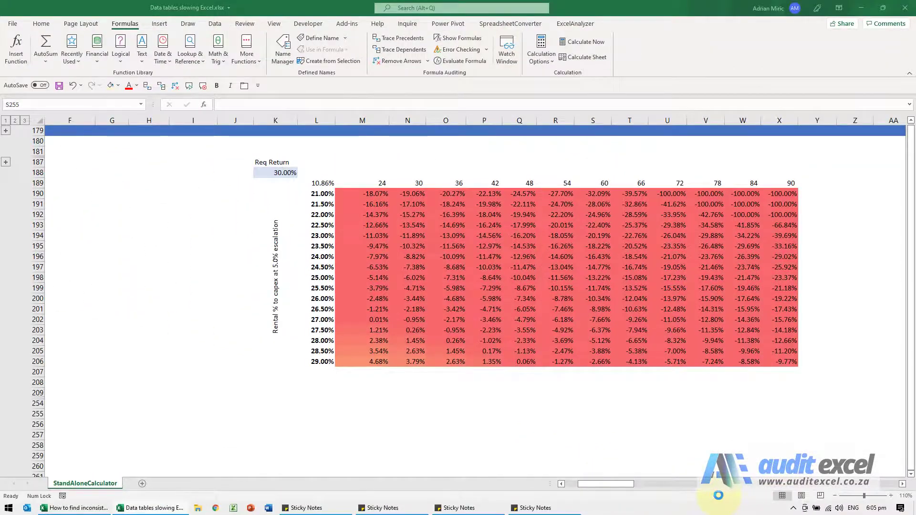
Interrupt the data-table recalculation twice and save the workbook without recalculating.
key(Escape)
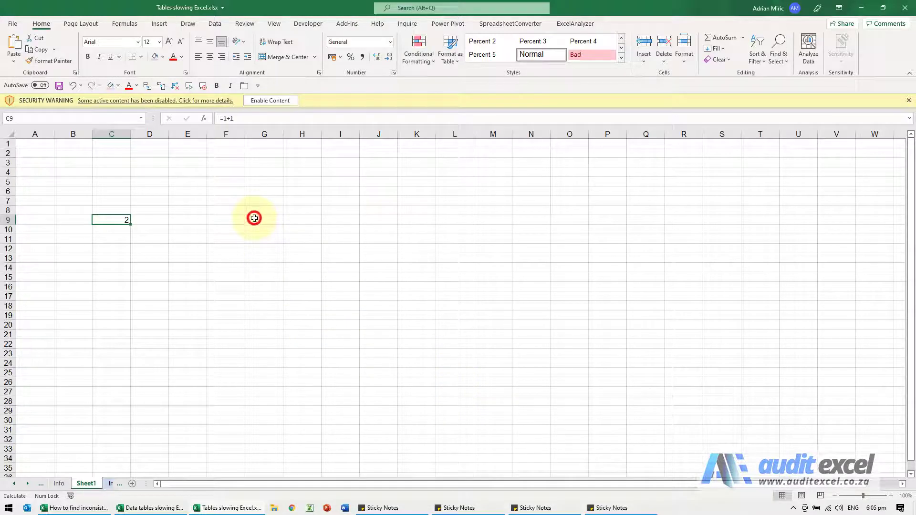
click(254, 218)
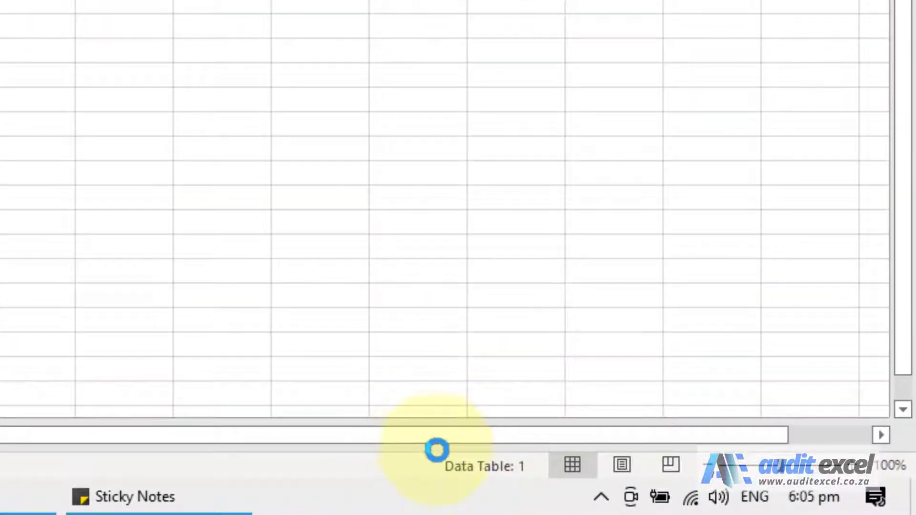
key(Escape)
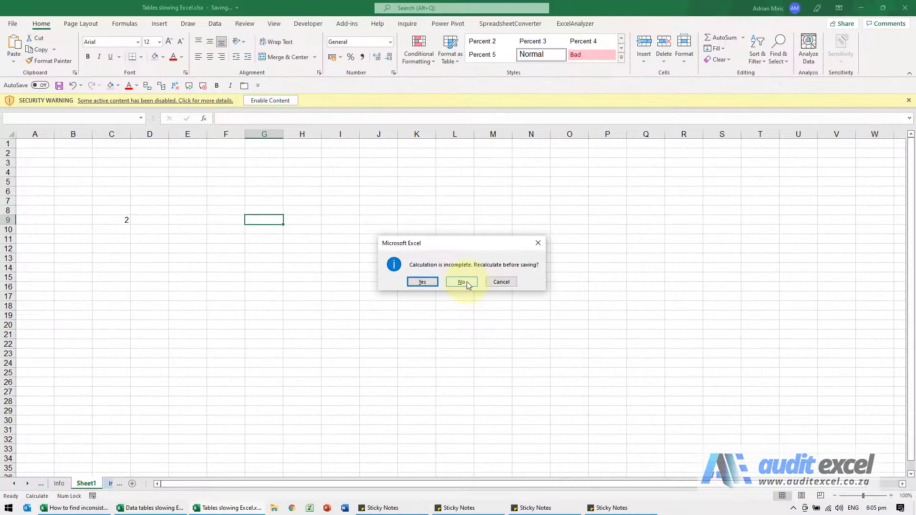
click(461, 282)
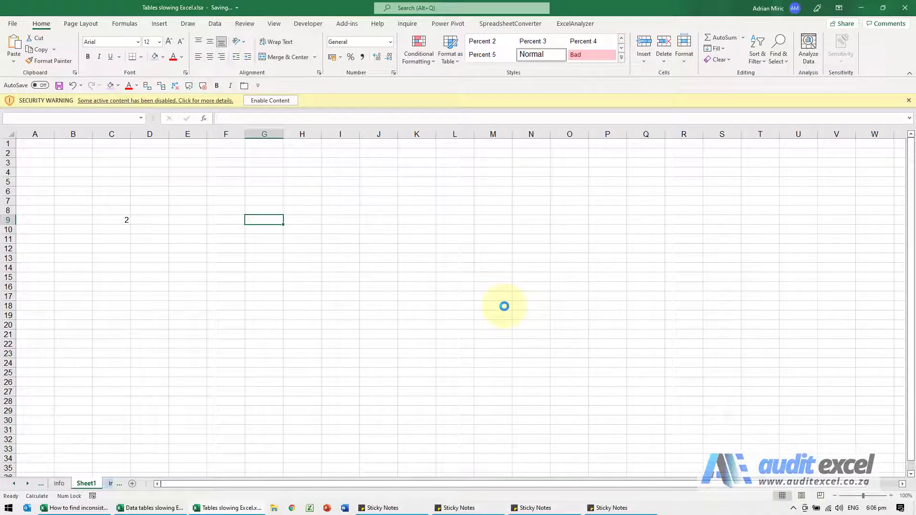
click(302, 277)
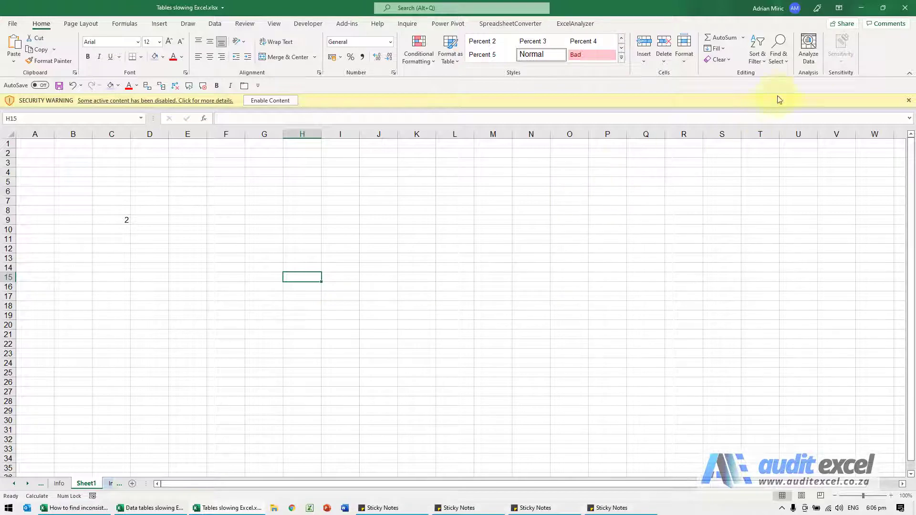
Close Tables slowing Excel.xlsx and Data tables slowing Excel.xlsx, choosing Don't Save for both.
click(909, 14)
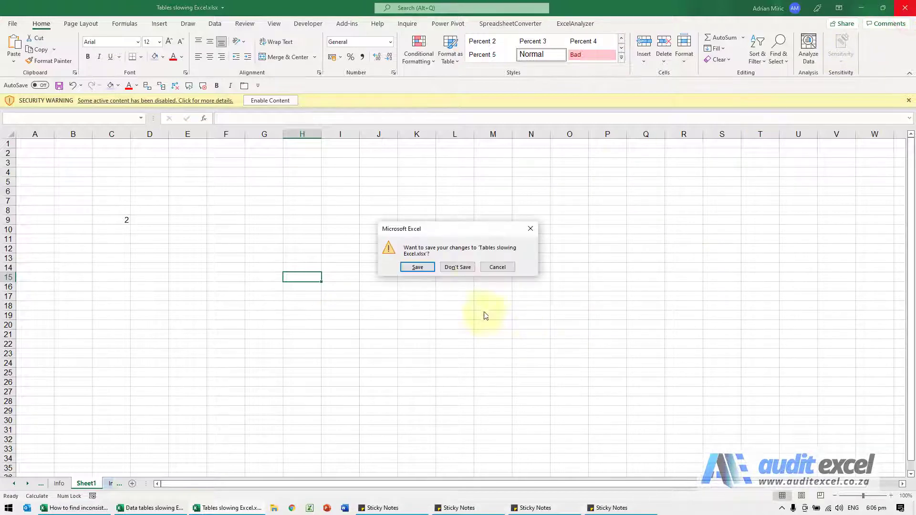
click(465, 269)
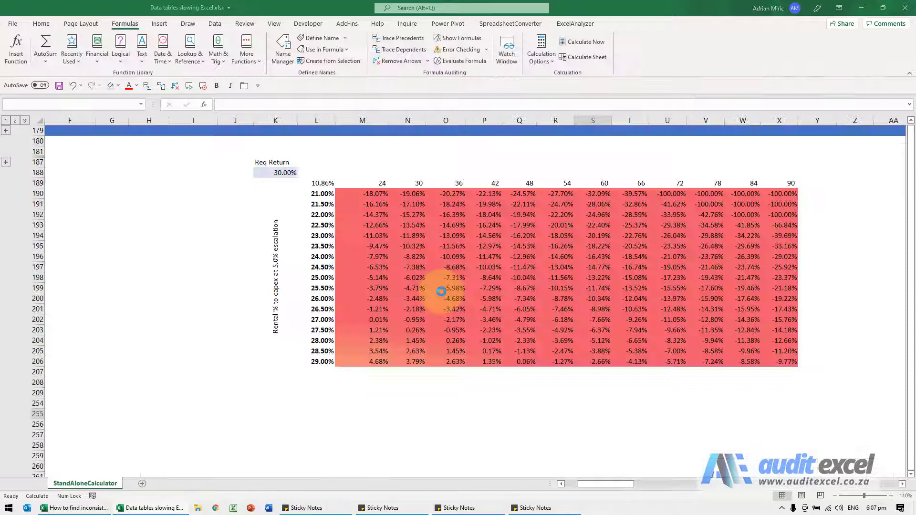
click(378, 383)
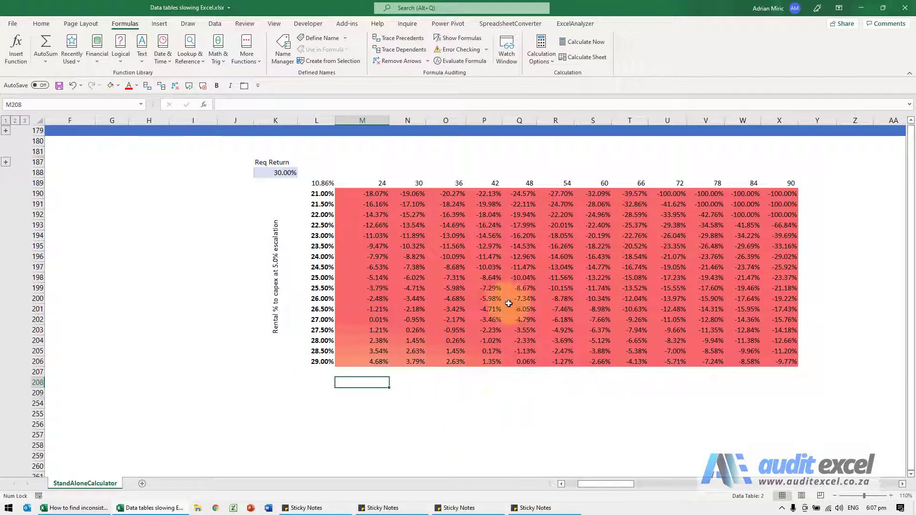
click(904, 9)
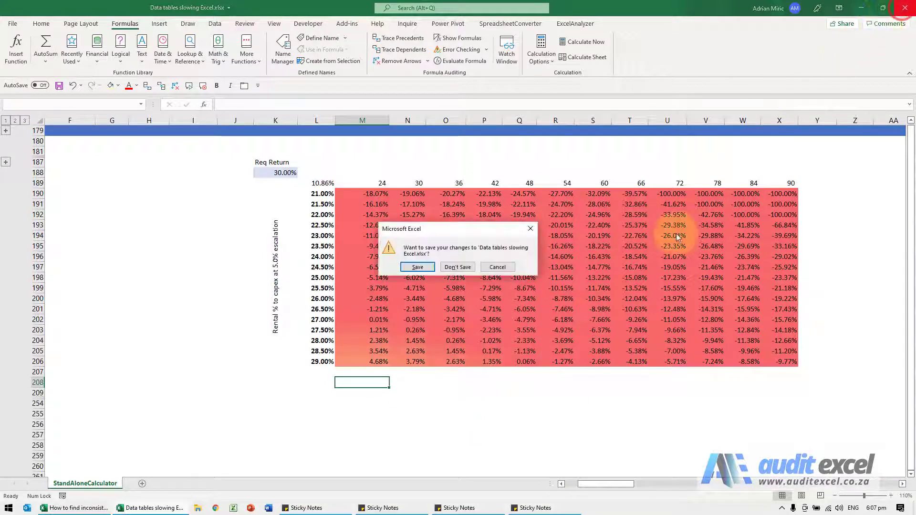
click(467, 269)
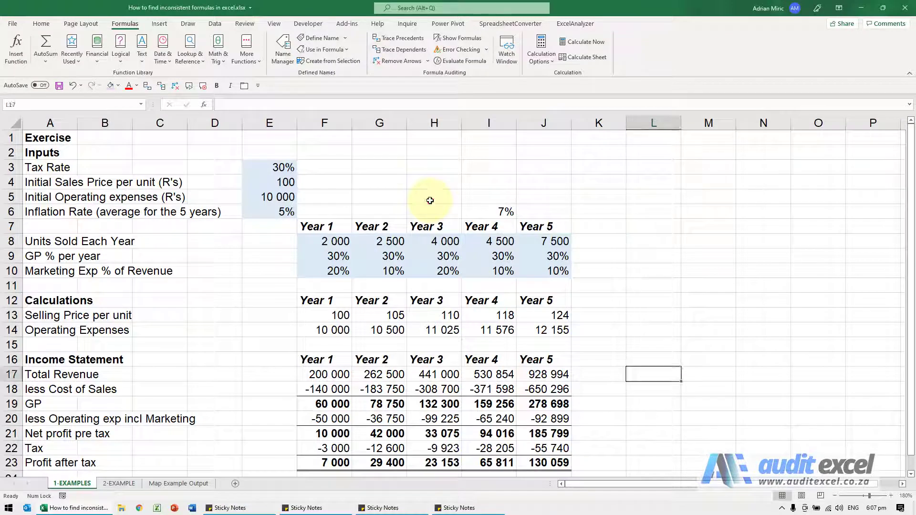
Switch calculation to Automatic Except for Data Tables and bring up the Open dialog.
click(430, 201)
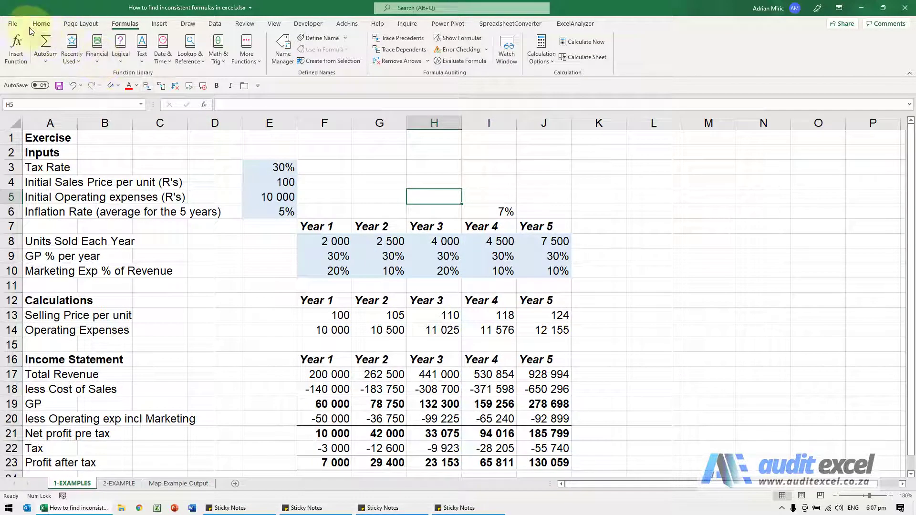
click(541, 61)
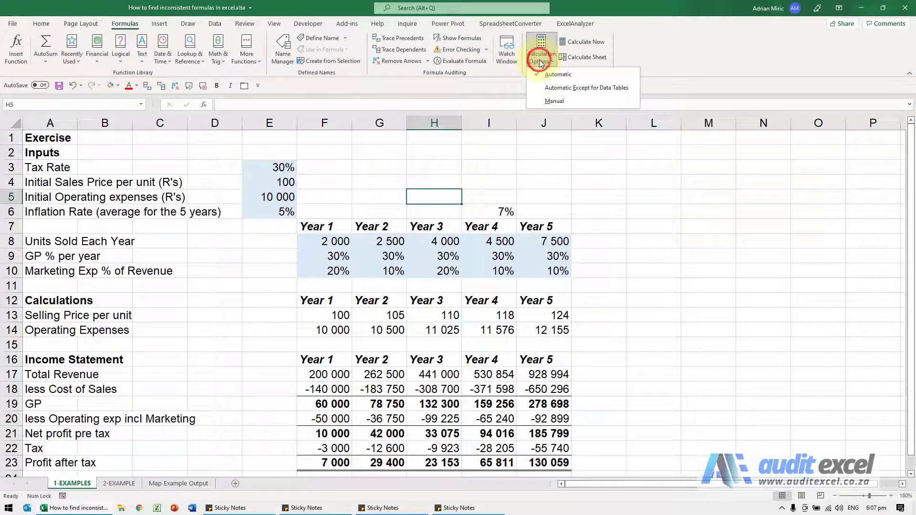
click(564, 89)
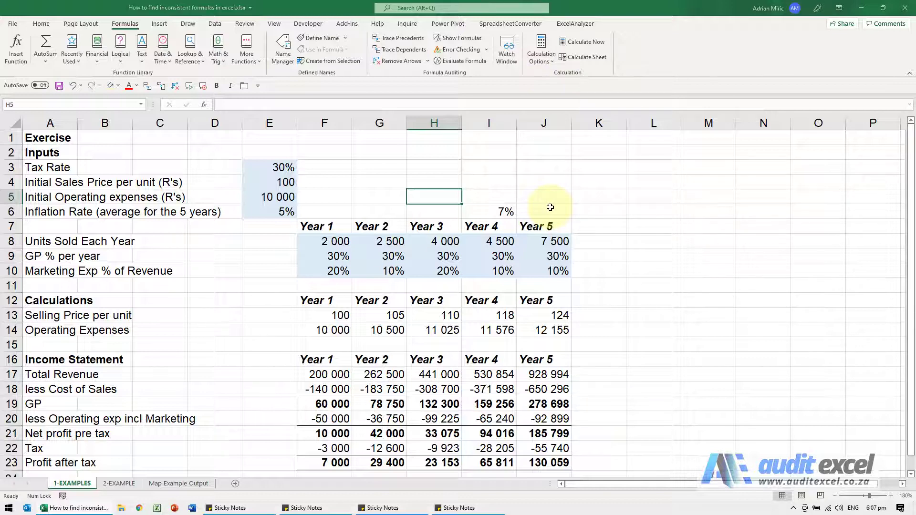
key(ctrl+o)
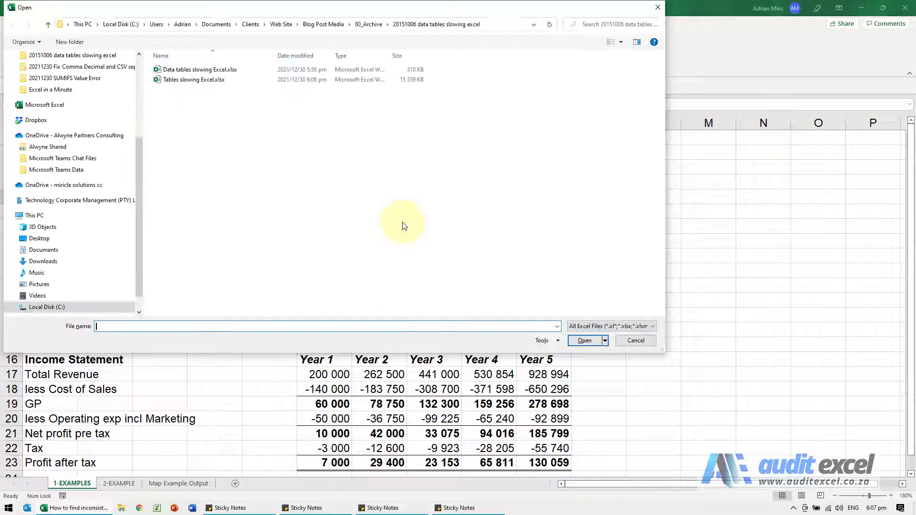
Reopen Tables slowing Excel.xlsx and verify Automatic Except for Data Tables is checked.
double_click(198, 80)
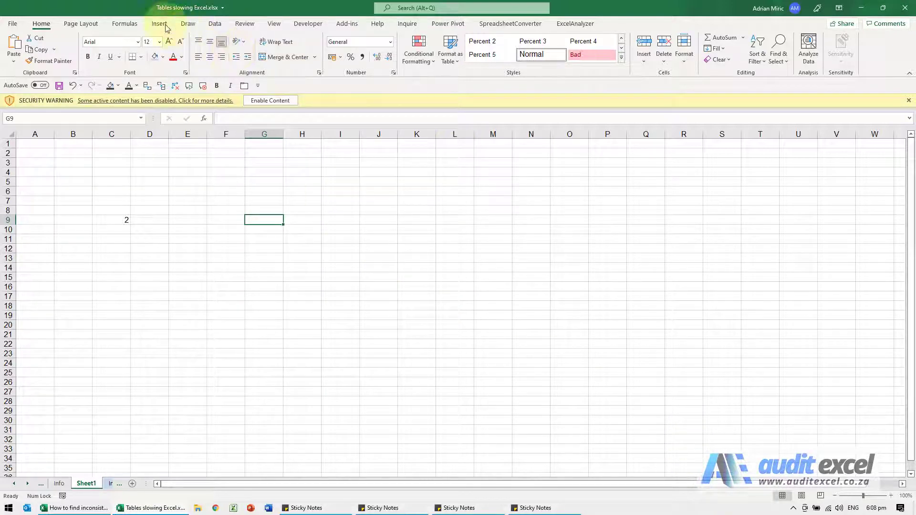
click(125, 23)
click(541, 60)
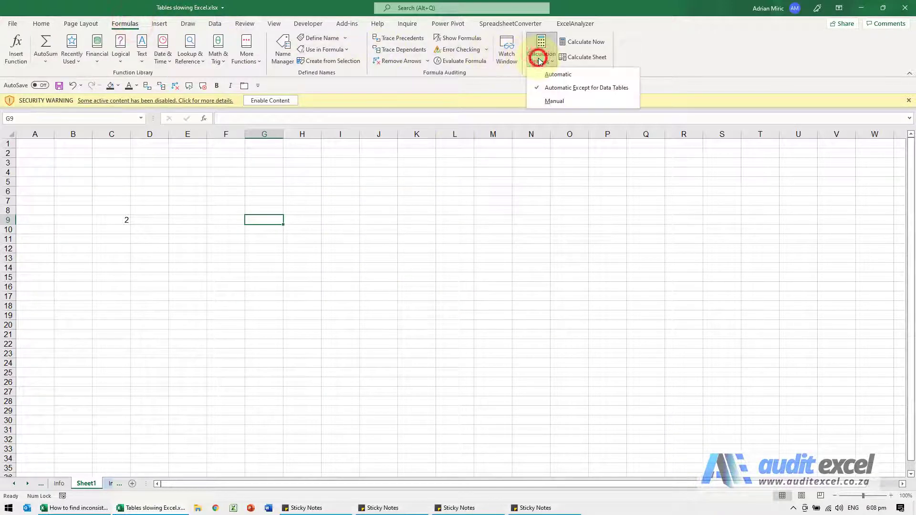